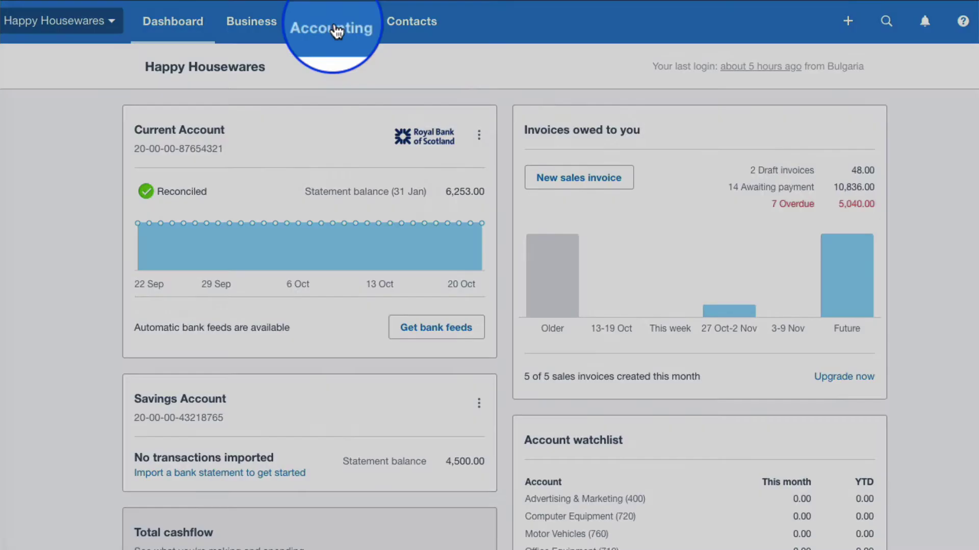
Open the Account Transactions report from the Accounting > Reports list
click(334, 23)
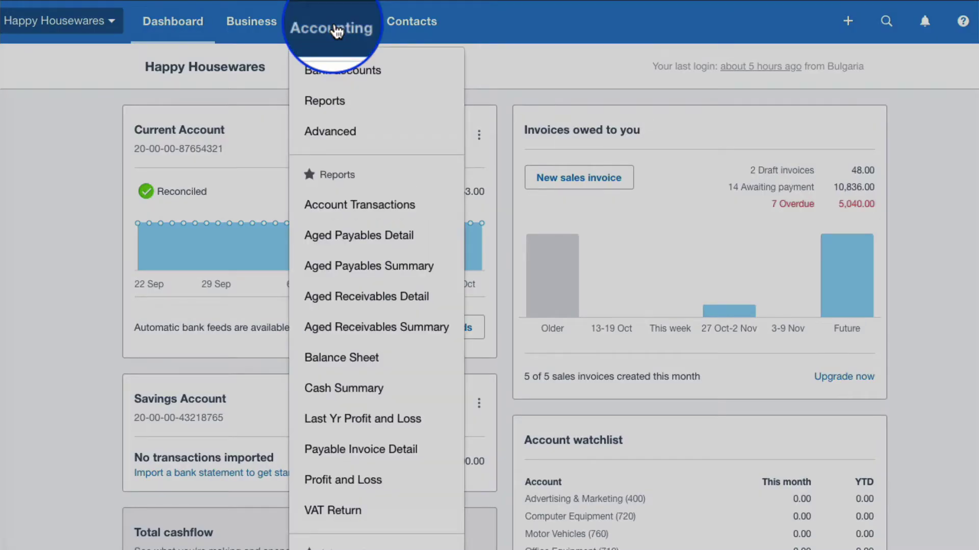
click(326, 105)
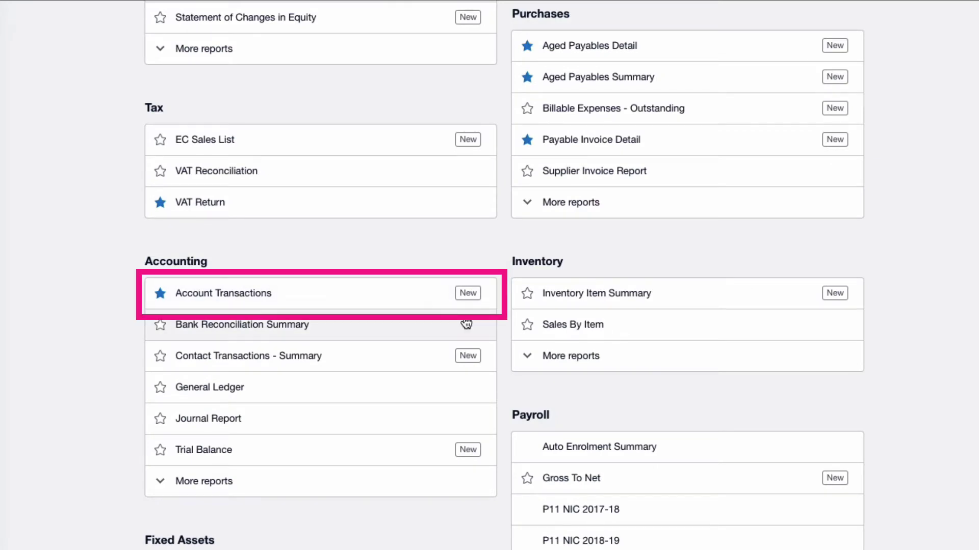
click(255, 296)
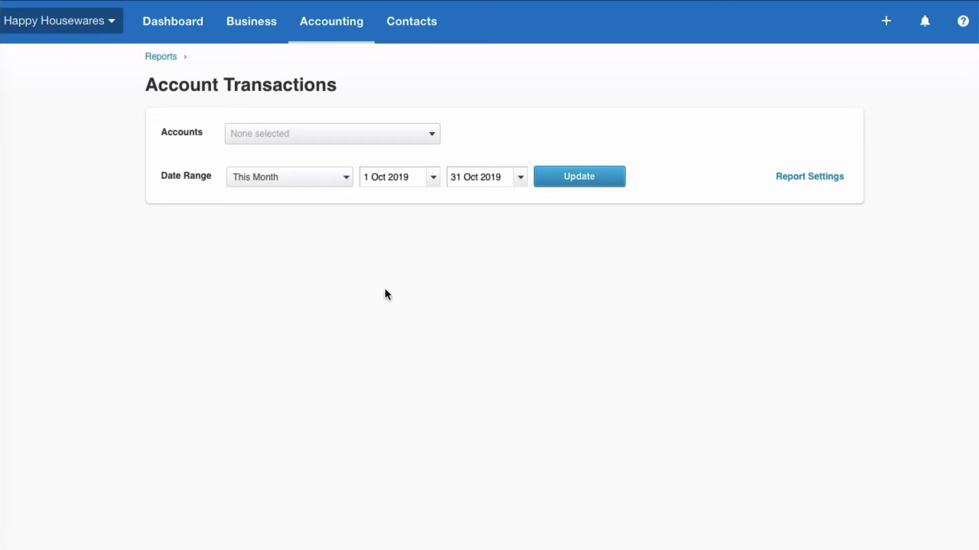
Search 'sa' in the Accounts list and include sales accounts 200, 201 and 202
click(437, 134)
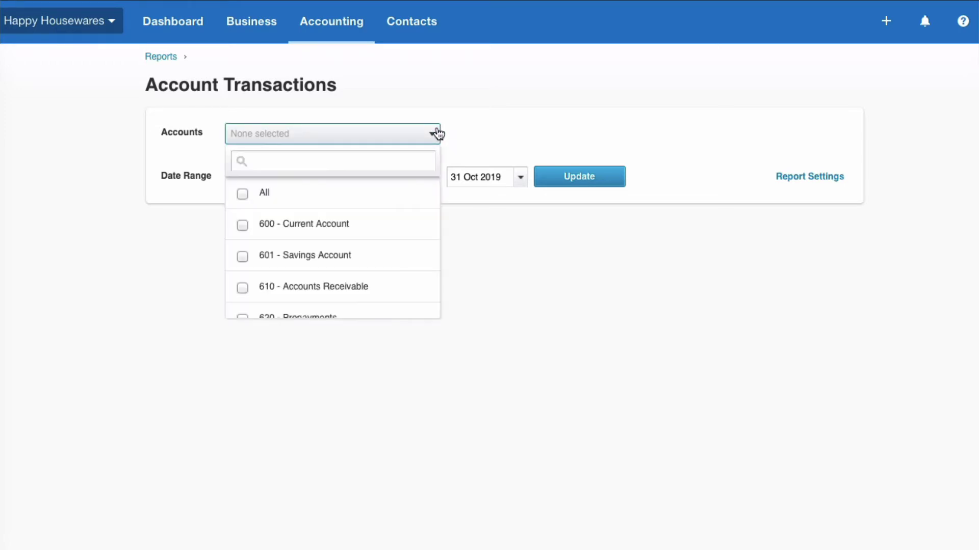
click(260, 158)
text(sa)
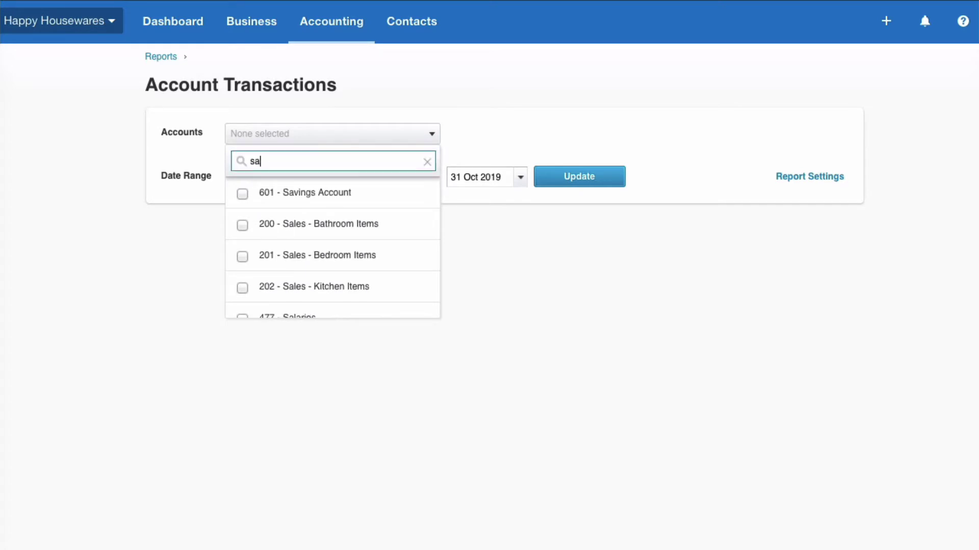
click(243, 226)
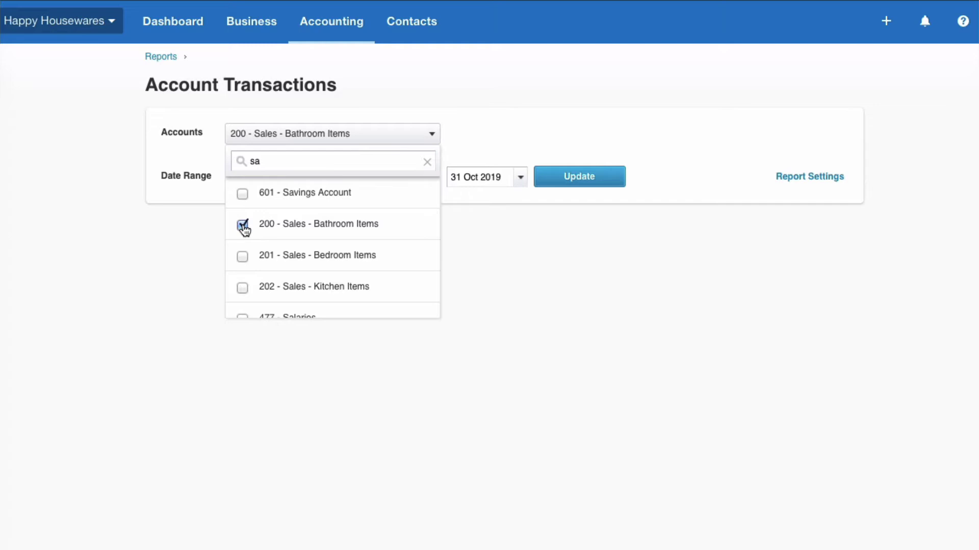
click(243, 257)
click(243, 288)
scroll(319, 272, down, 1)
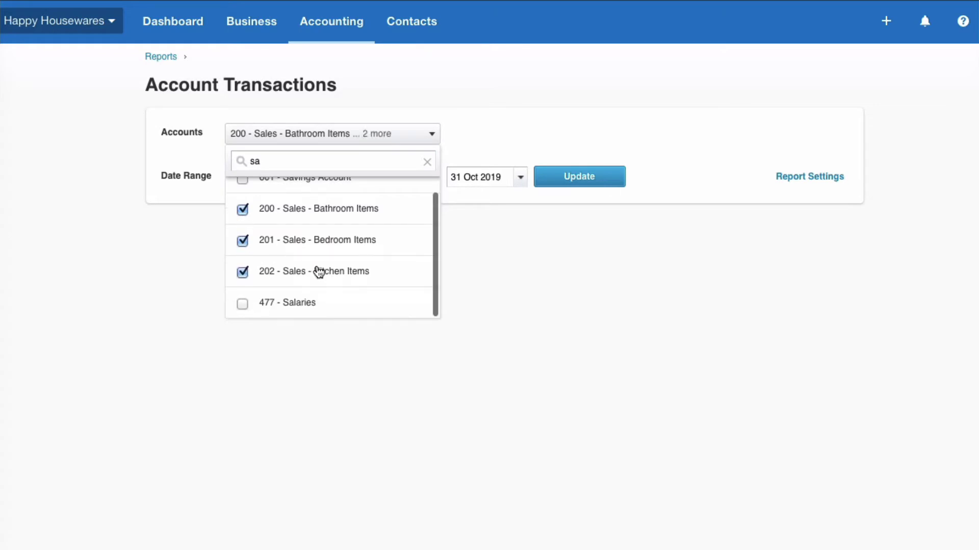
Set the report's date range to Last Month
click(289, 177)
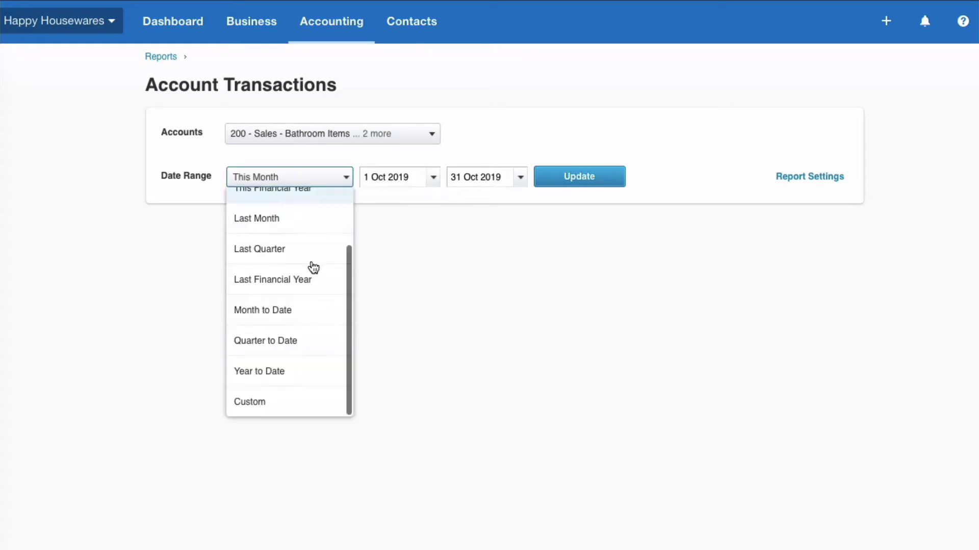
scroll(313, 266, up, 3)
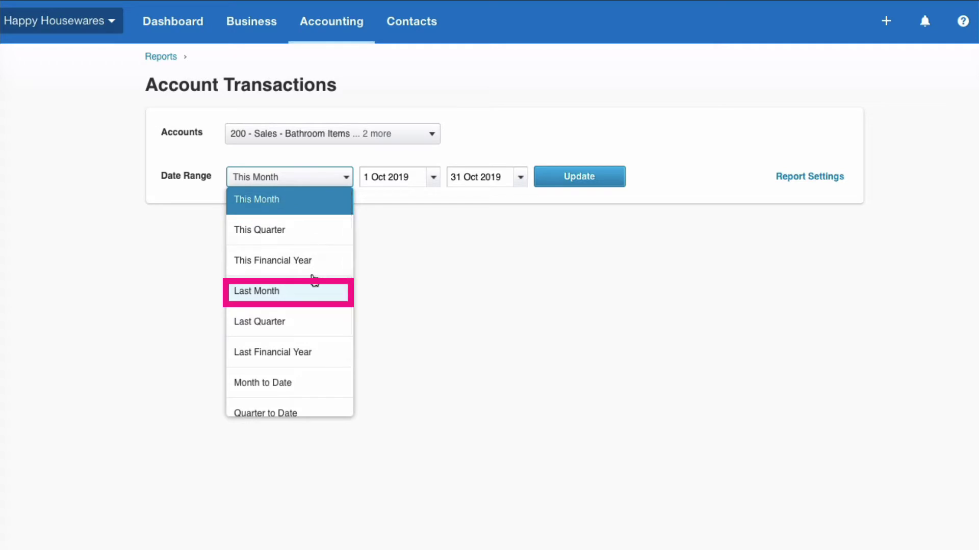
click(264, 291)
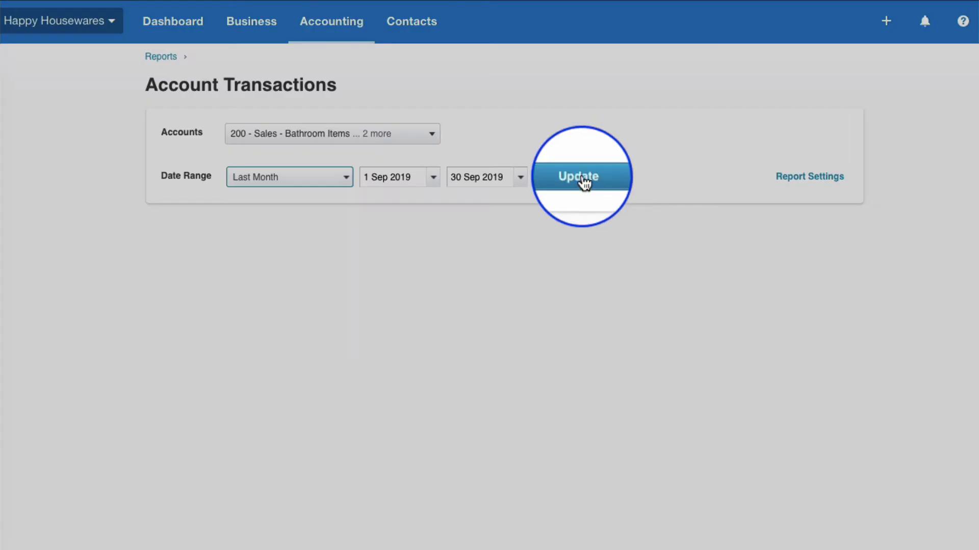
Run the report and retitle it 'Sales Transactions'
click(581, 175)
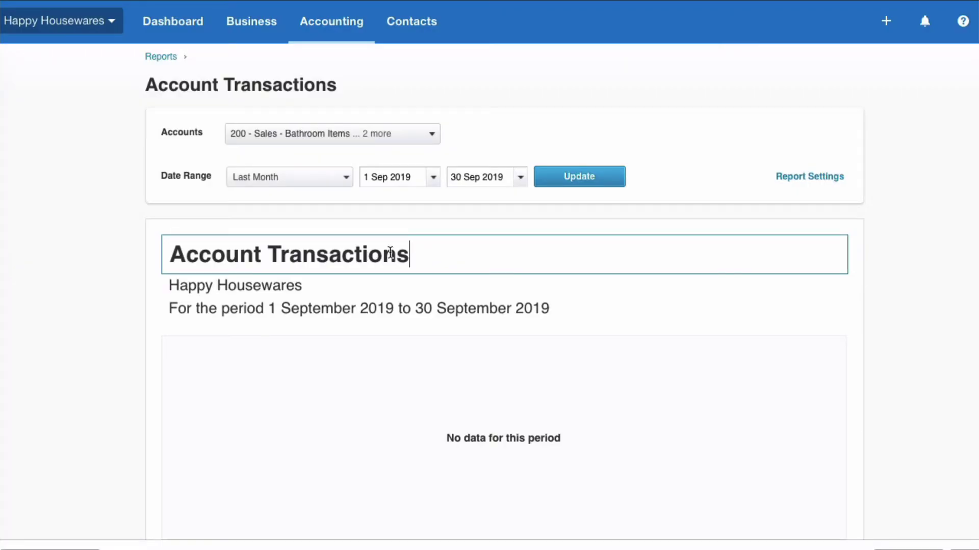
drag(410, 254, 166, 249)
text(Sales Transactions)
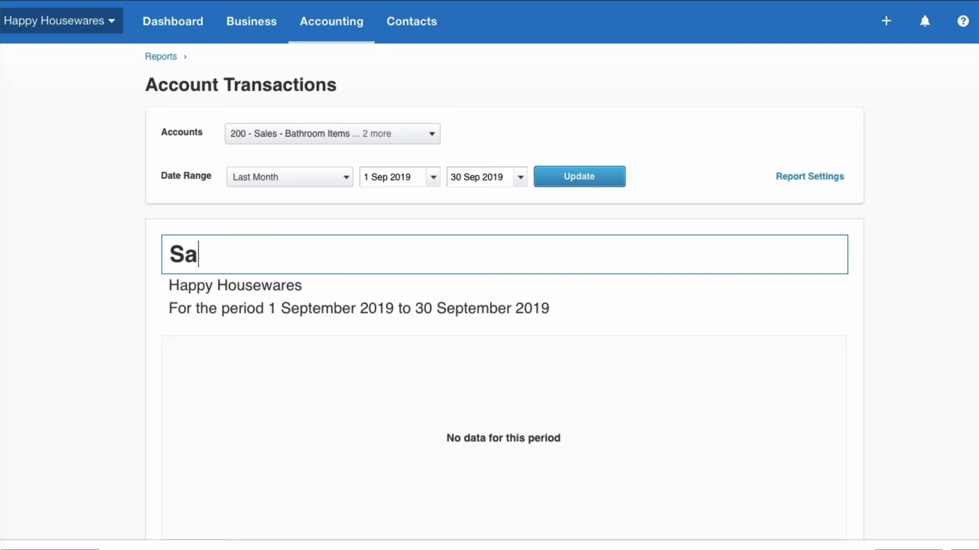
click(672, 312)
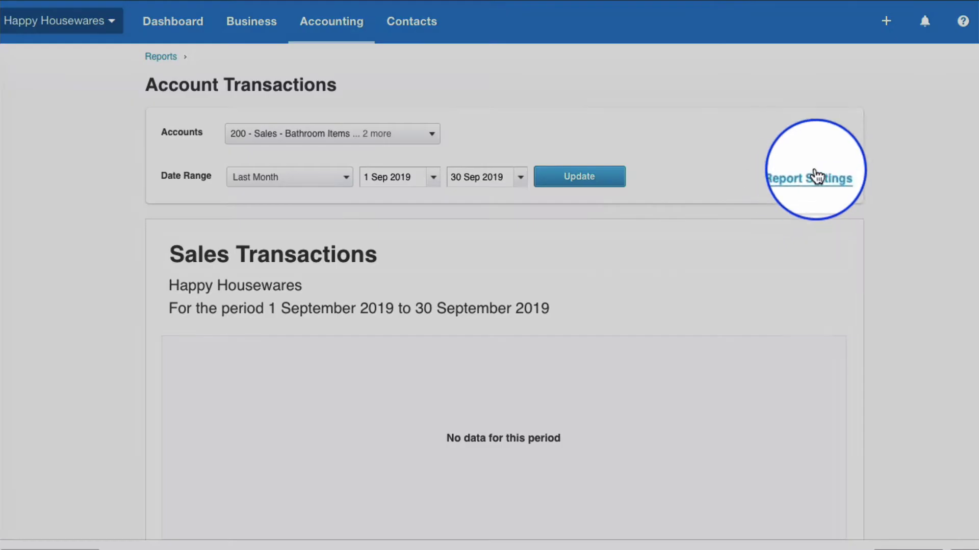
Drop the Gross and Running Balance columns in Report Settings and rerun the report
click(816, 176)
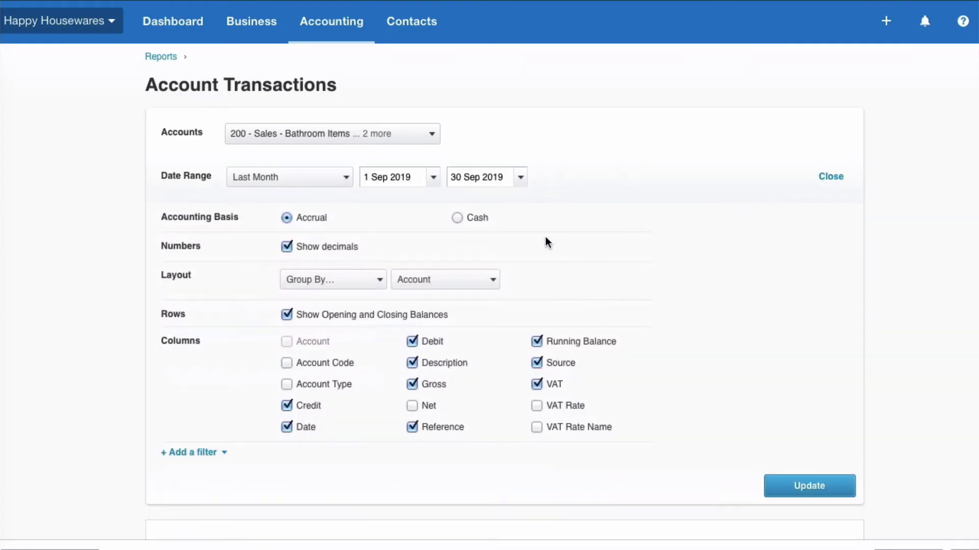
scroll(545, 224, down, 1)
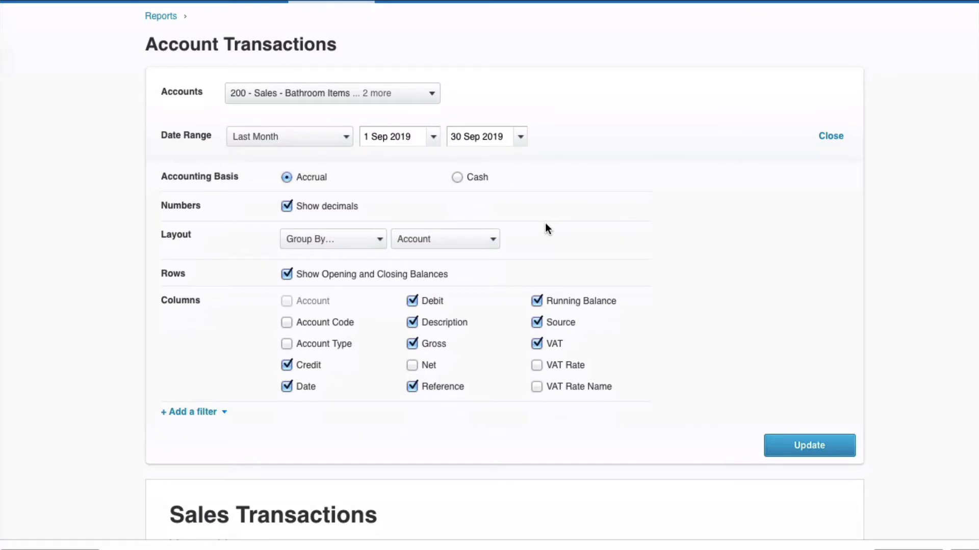
scroll(545, 224, down, 1)
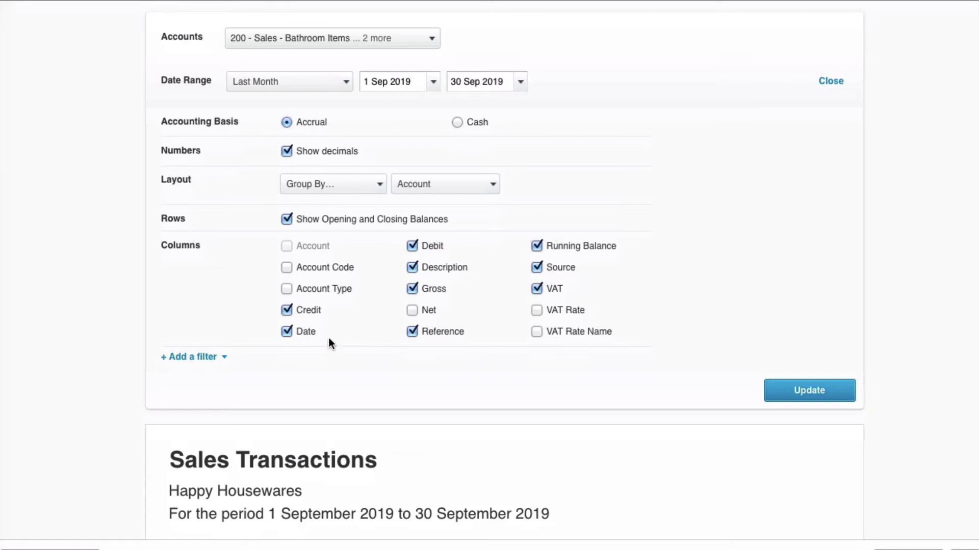
scroll(328, 343, down, 1)
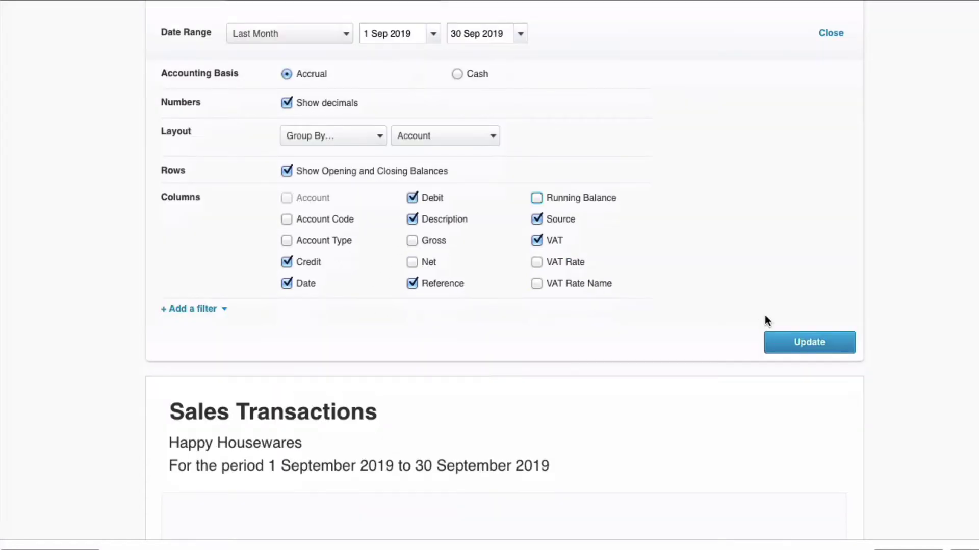
click(810, 340)
click(346, 178)
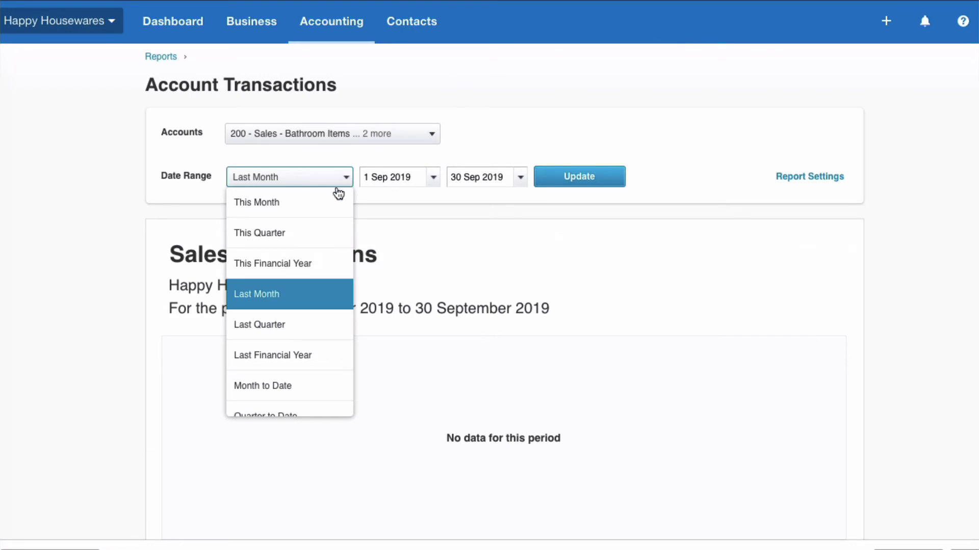
Set a custom range of 1 Jan 2019 to 31 Jan 2019 and review the listed sales invoices
scroll(324, 207, down, 3)
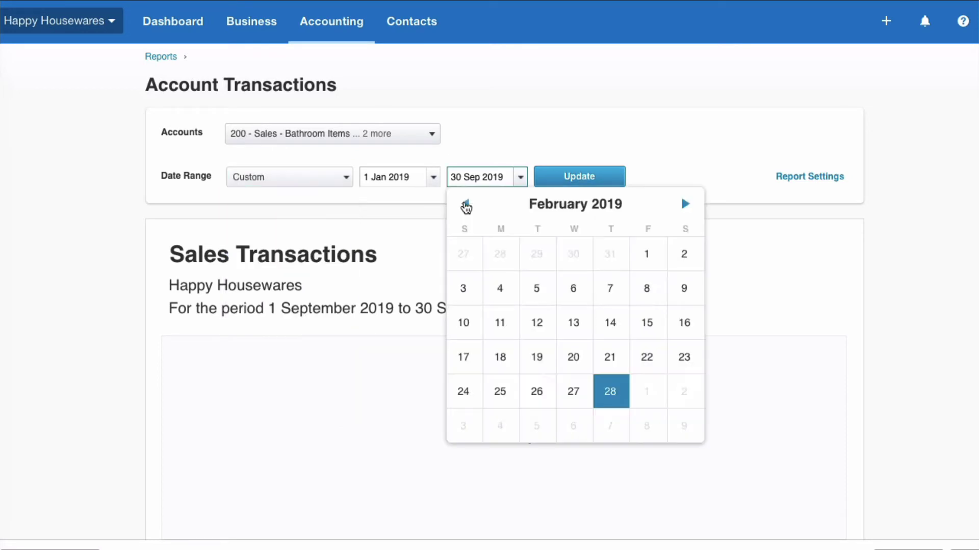
click(465, 203)
click(465, 204)
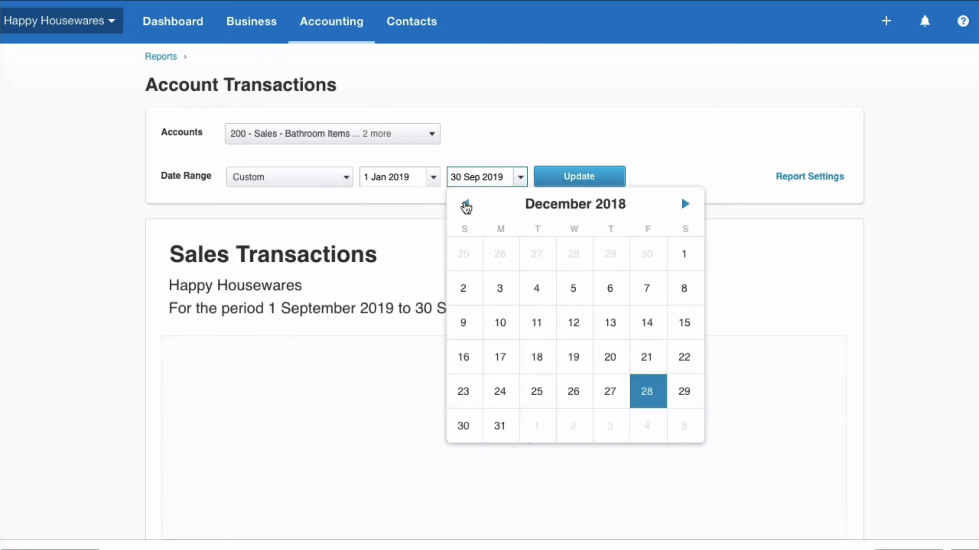
click(685, 204)
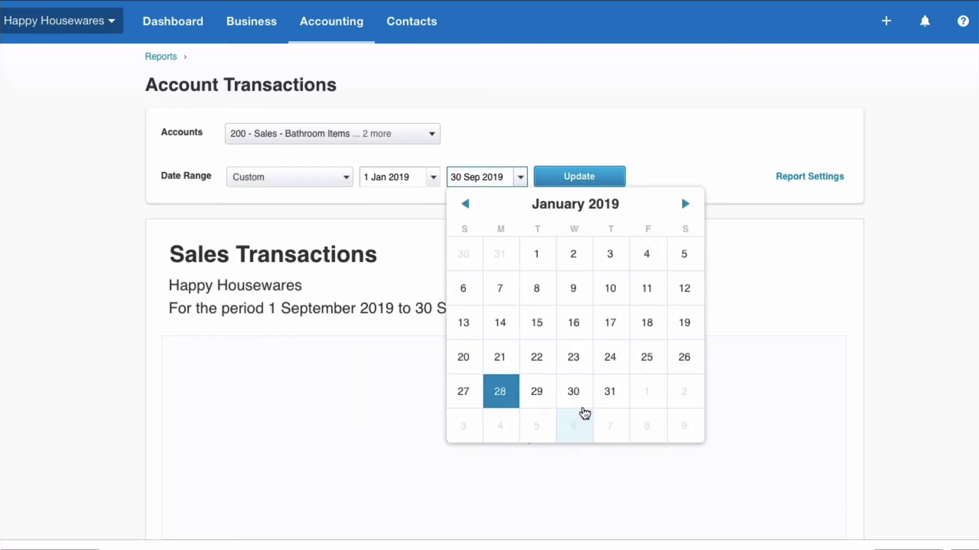
click(610, 391)
scroll(522, 296, down, 2)
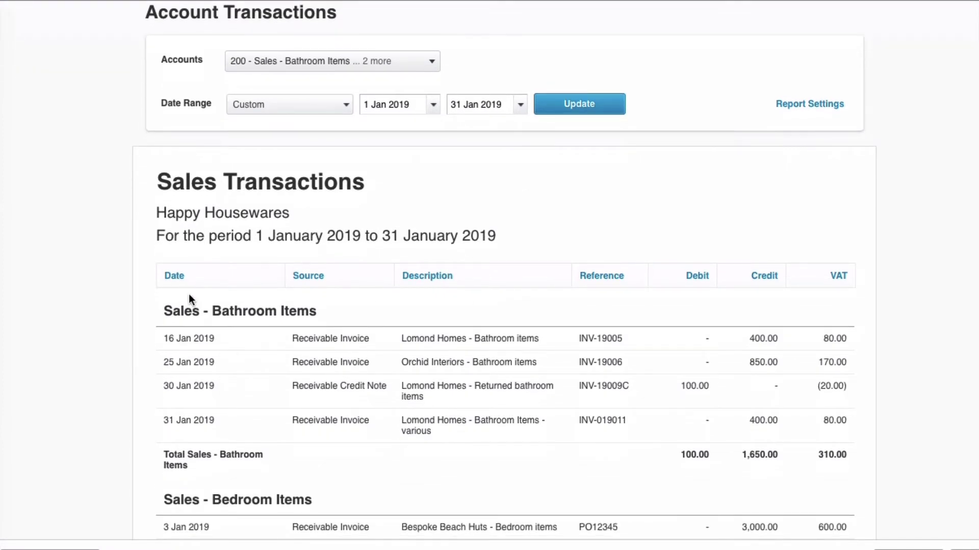
scroll(189, 298, down, 4)
scroll(189, 298, up, 2)
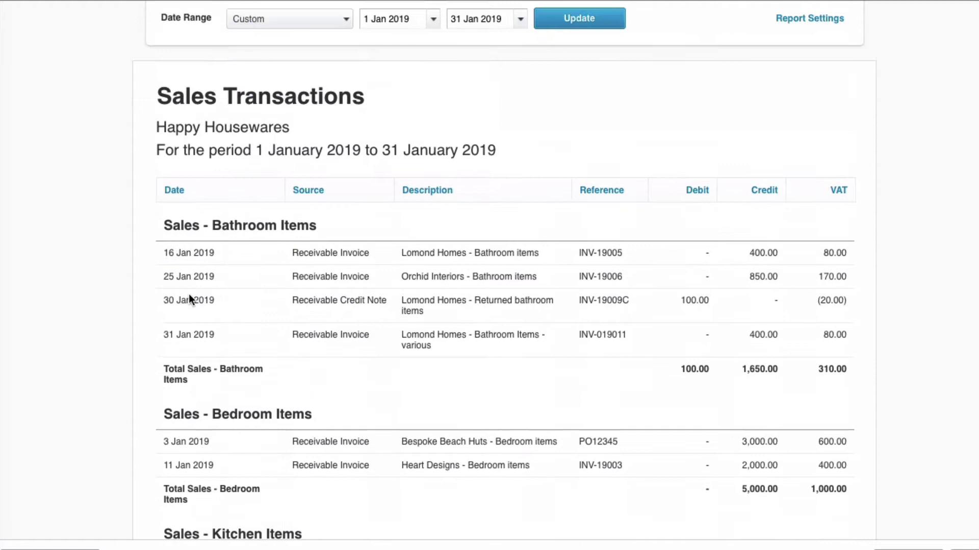
scroll(188, 295, up, 2)
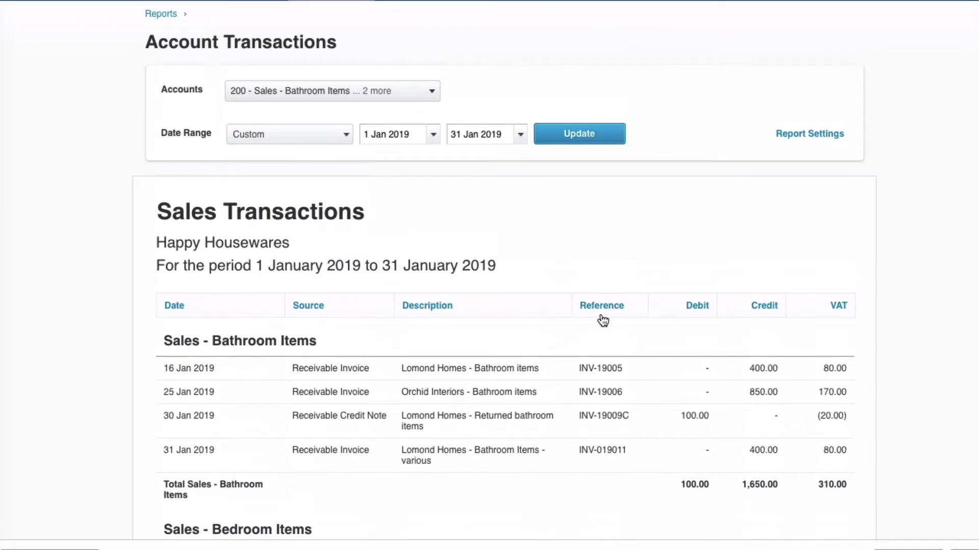
Switch the date range back to Last Month, covering 1–30 September 2019
scroll(776, 318, down, 4)
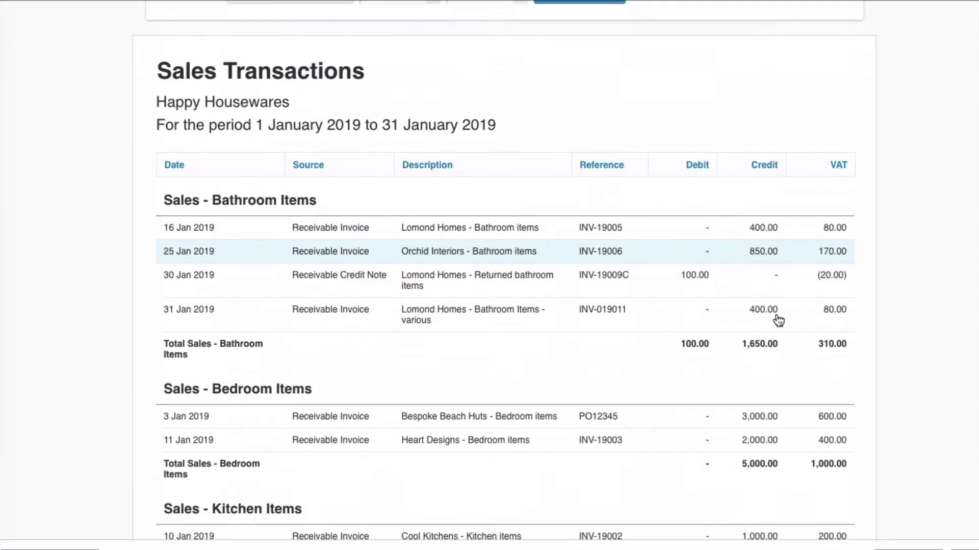
scroll(777, 319, up, 3)
scroll(777, 320, up, 2)
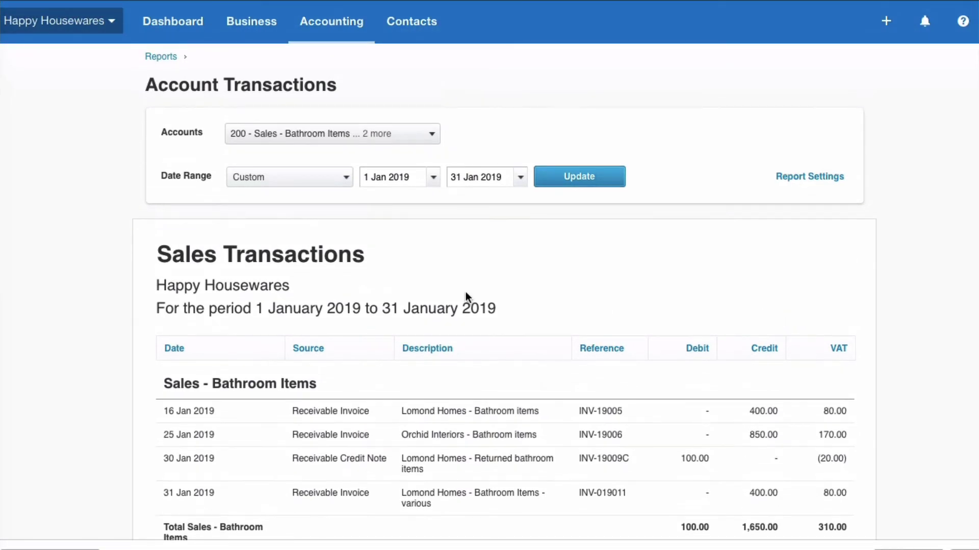
click(346, 177)
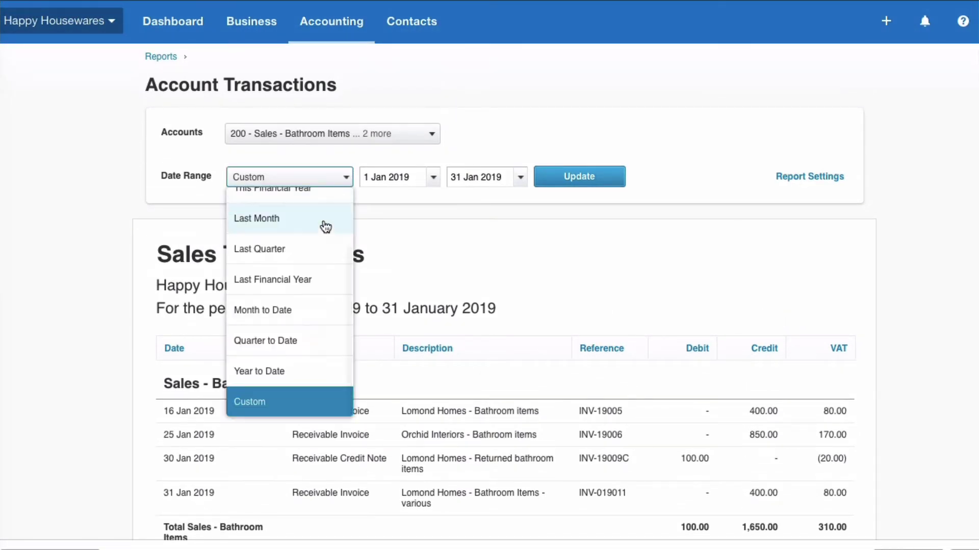
click(273, 220)
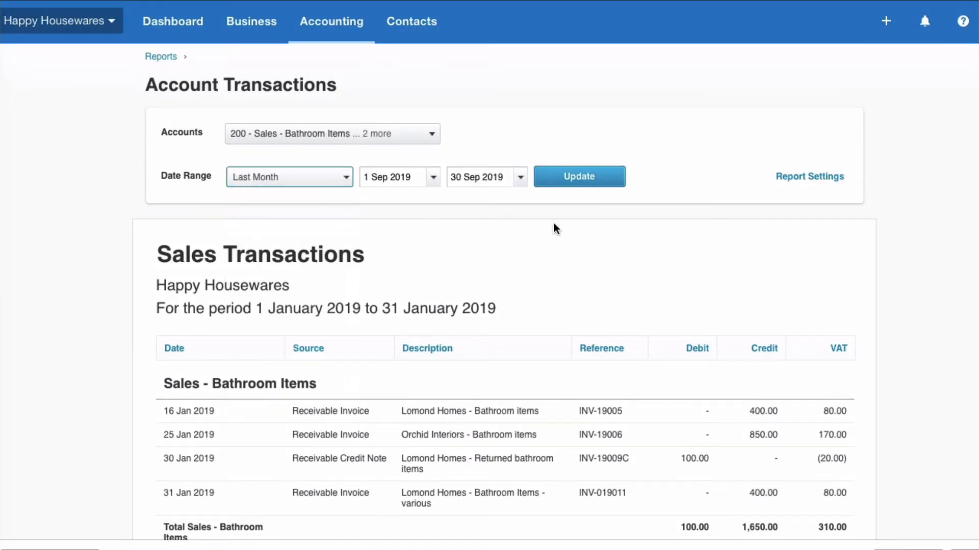
scroll(623, 280, down, 1)
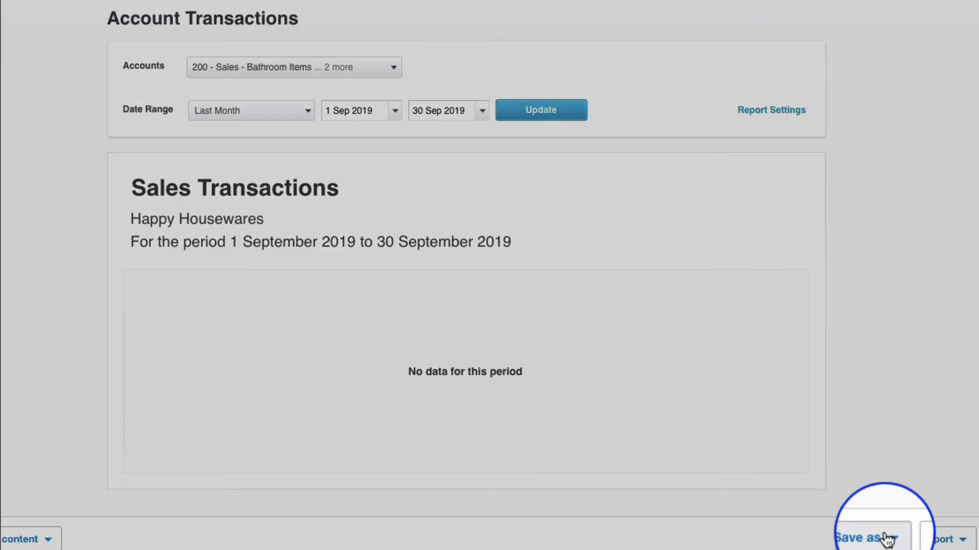
Save the report via Save as > Custom under the name 'Last Month Sales Report'
click(873, 542)
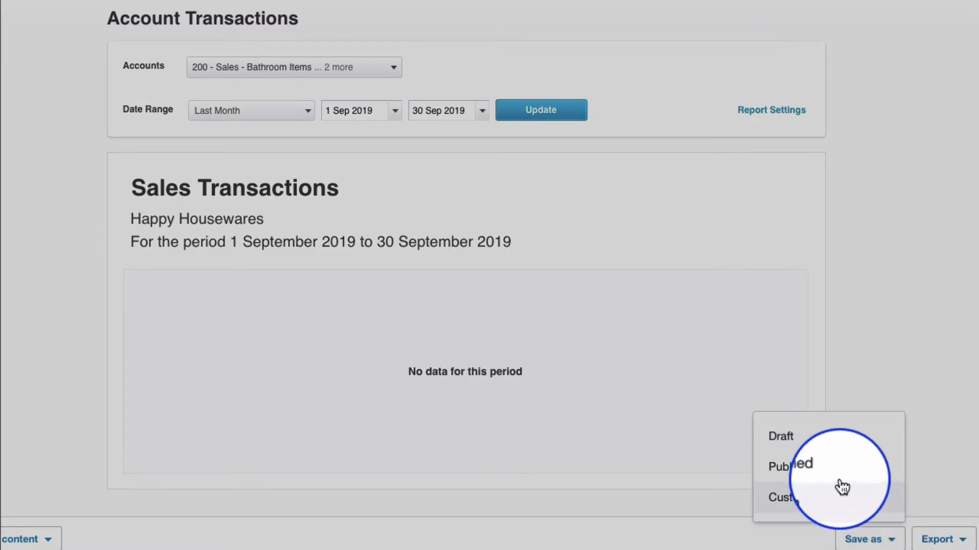
click(787, 499)
click(472, 255)
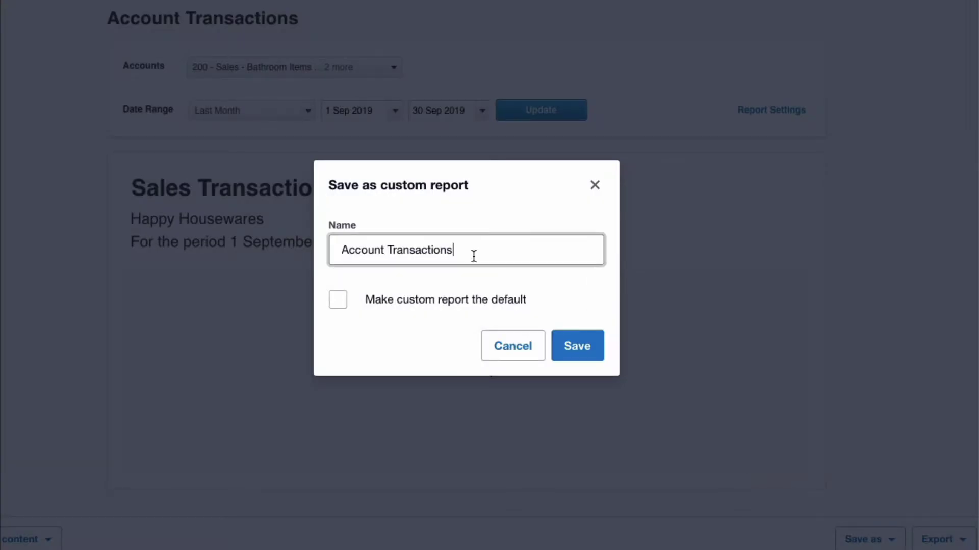
key(ctrl+a)
text(Last )
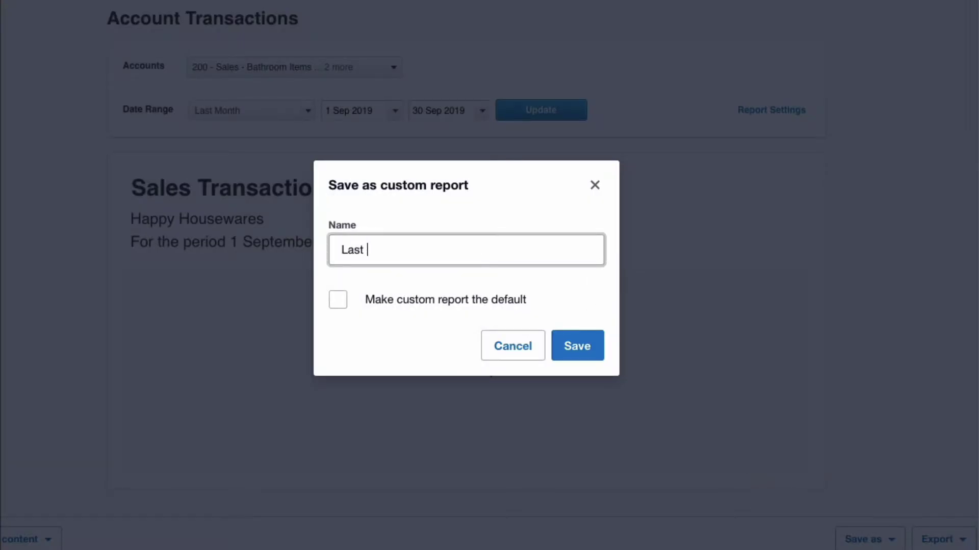
text(Month Sales Report)
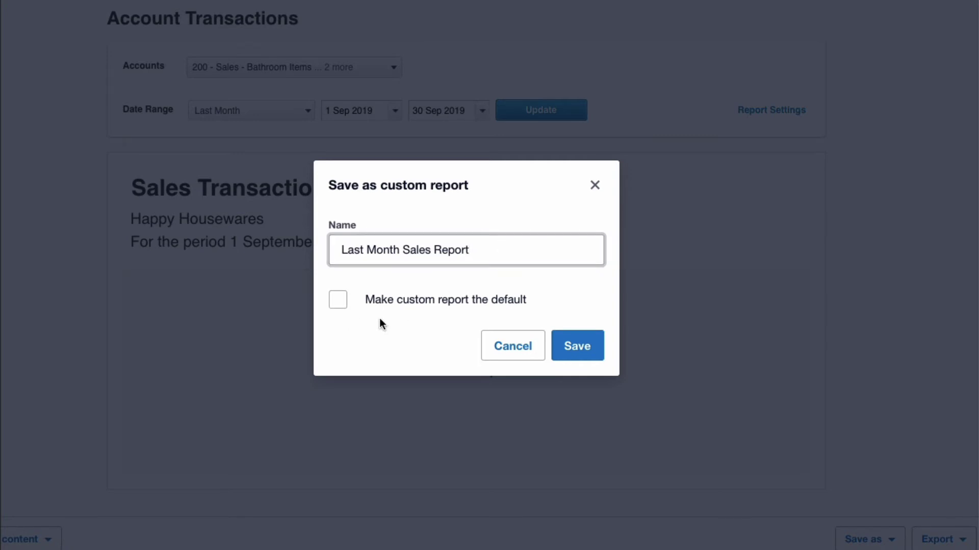
click(578, 350)
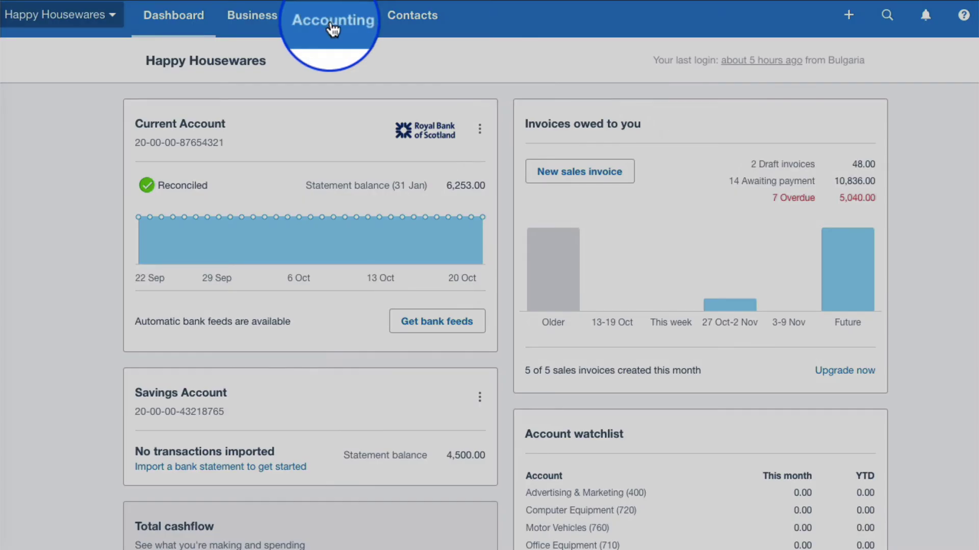
Go to Accounting > Reports and show the Custom list with Last Month Sales Report at the top
click(332, 27)
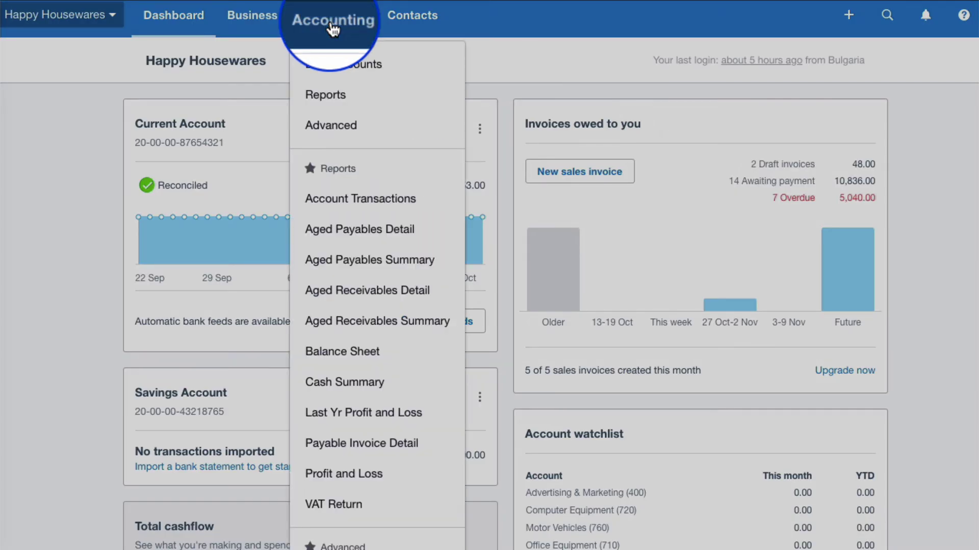
click(341, 92)
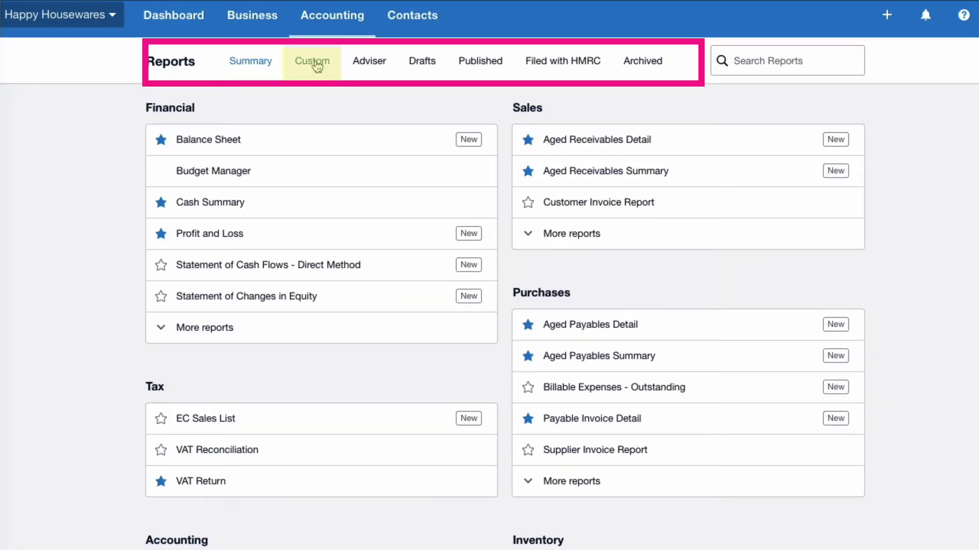
click(321, 66)
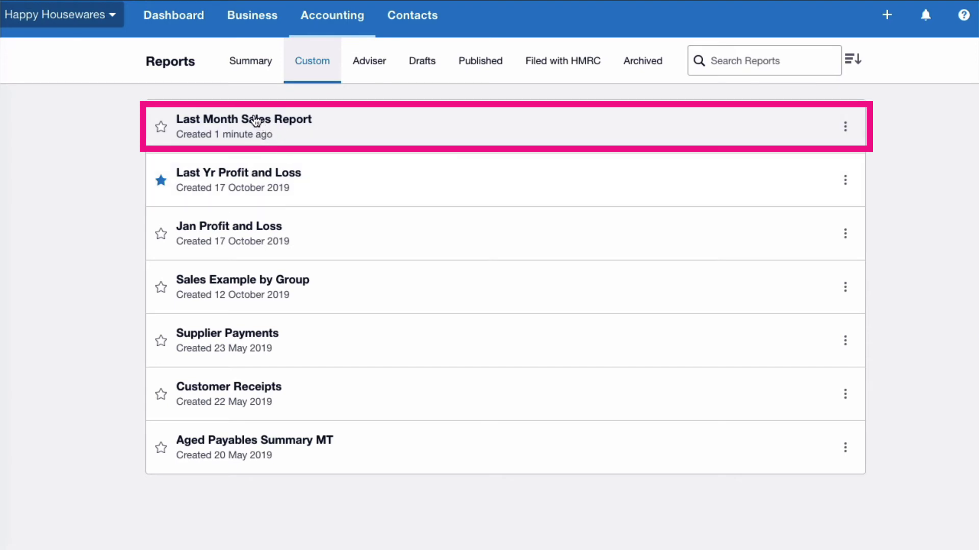
Open Last Month Sales Report and check its empty 1–30 September 2019 results
click(255, 120)
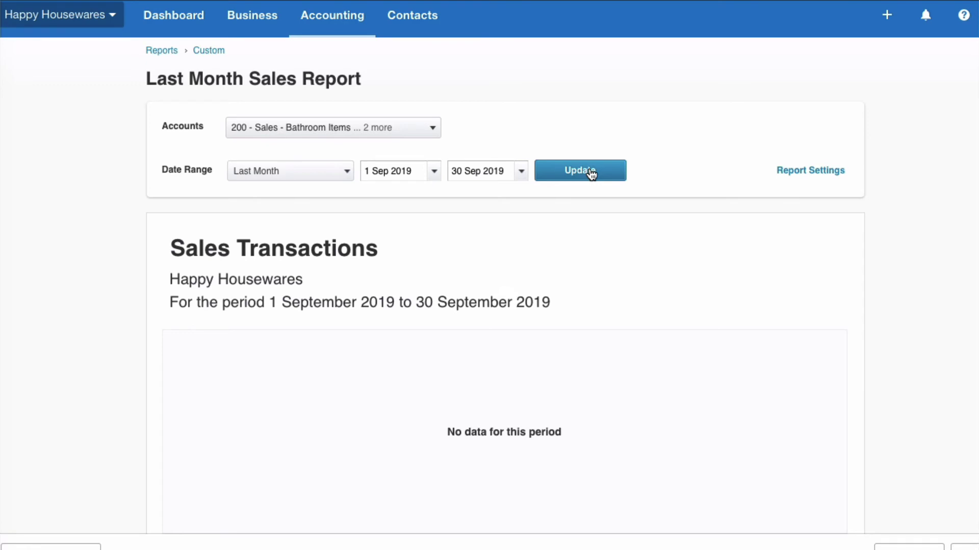
scroll(500, 229, down, 1)
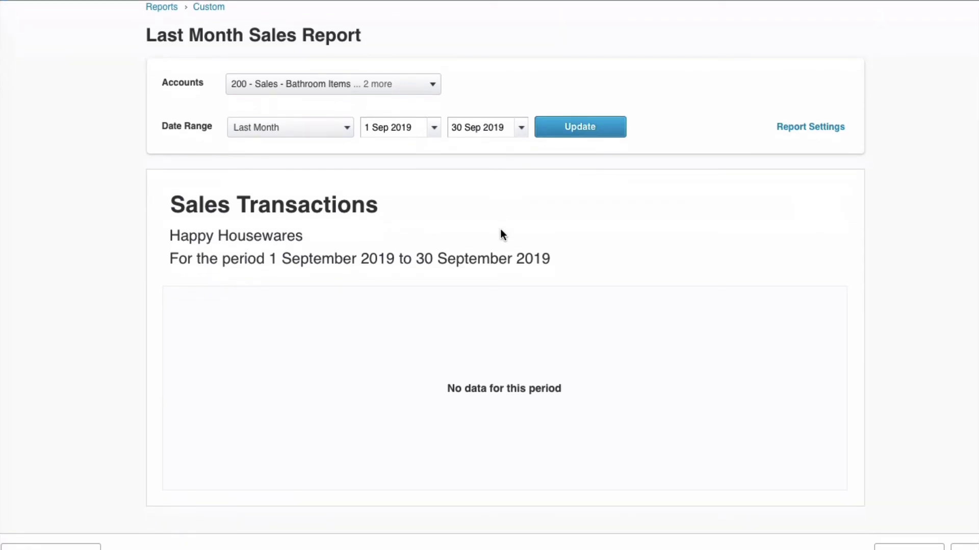
scroll(500, 235, up, 1)
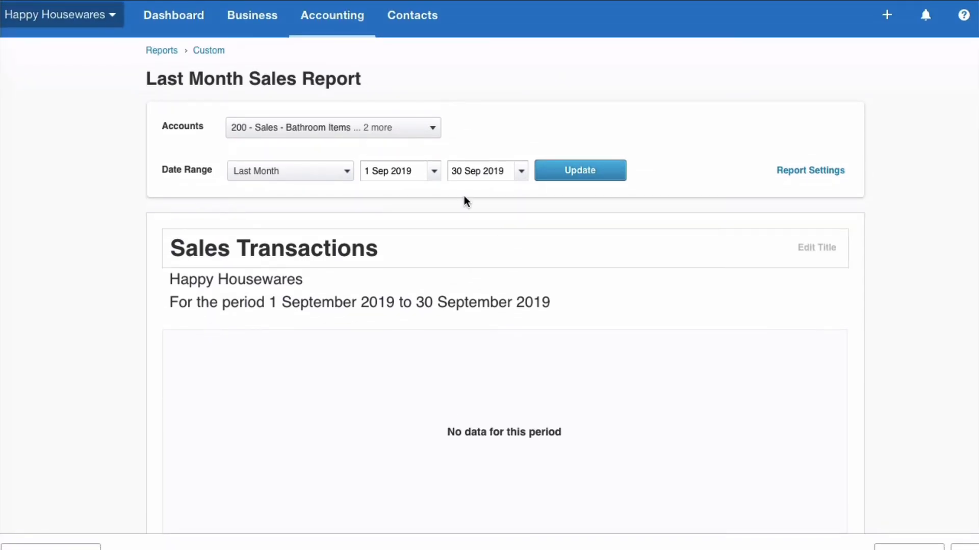
Star Last Month Sales Report in the Custom reports list
click(209, 50)
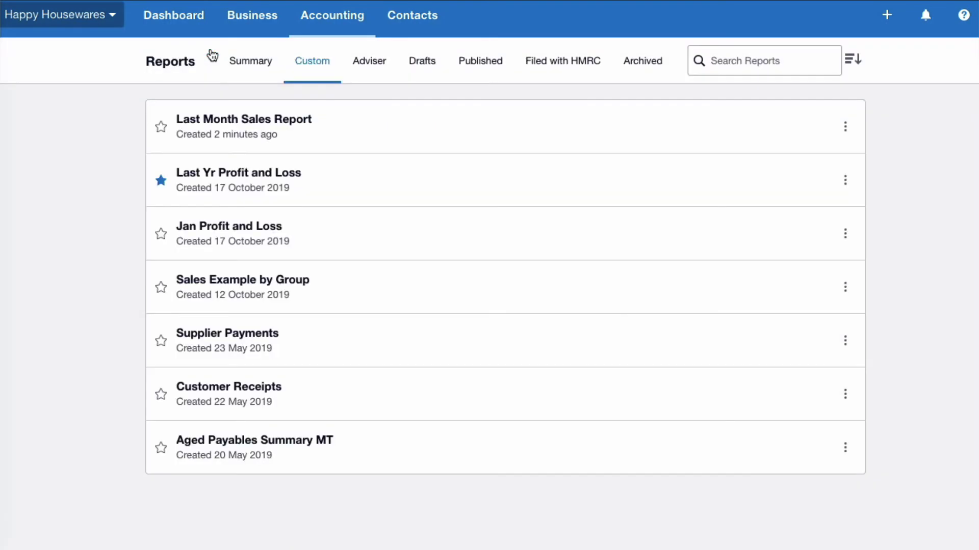
click(162, 129)
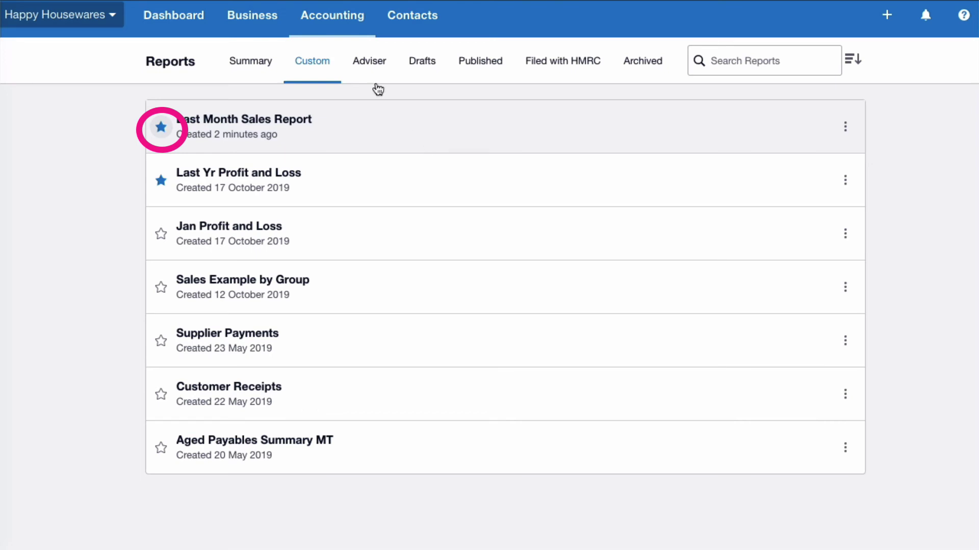
click(179, 18)
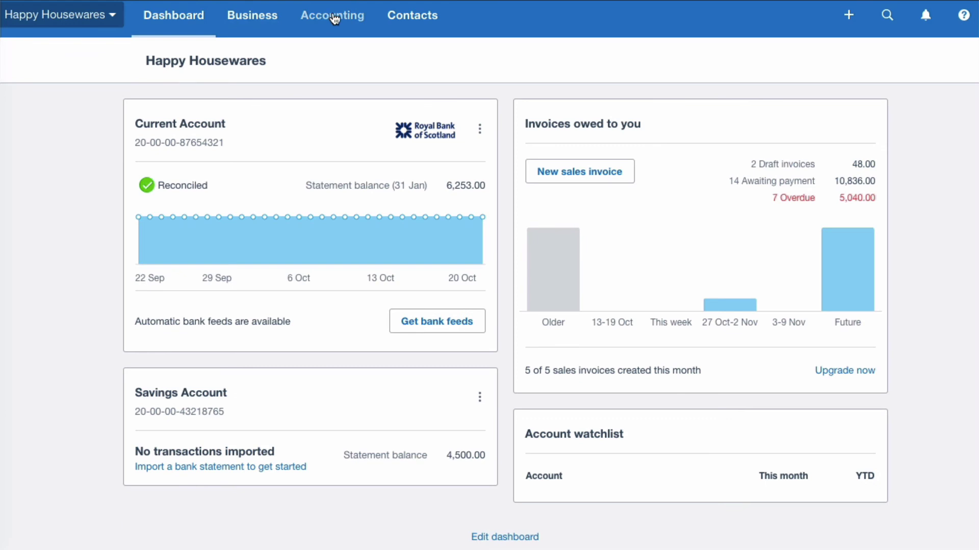
Check the Accounting menu and Custom reports list for the starred report
click(332, 15)
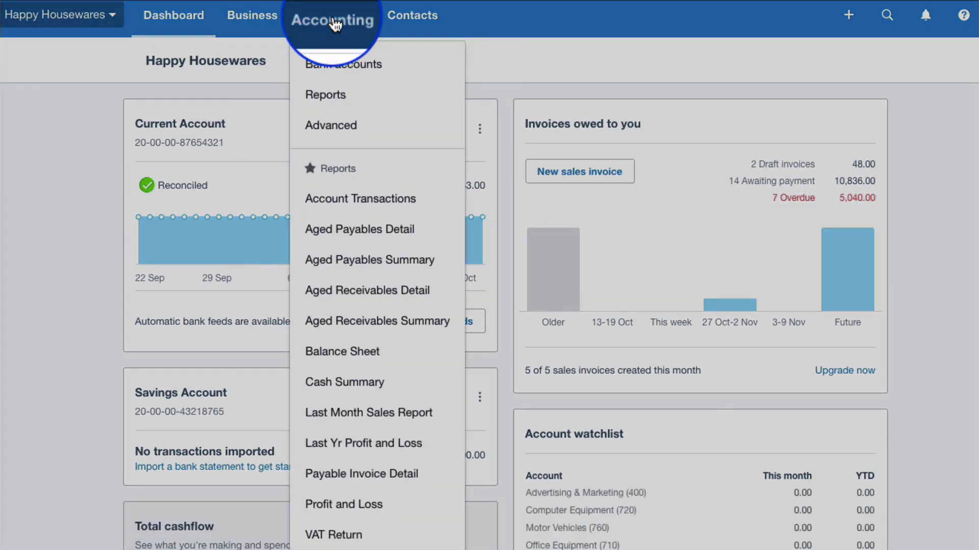
click(331, 95)
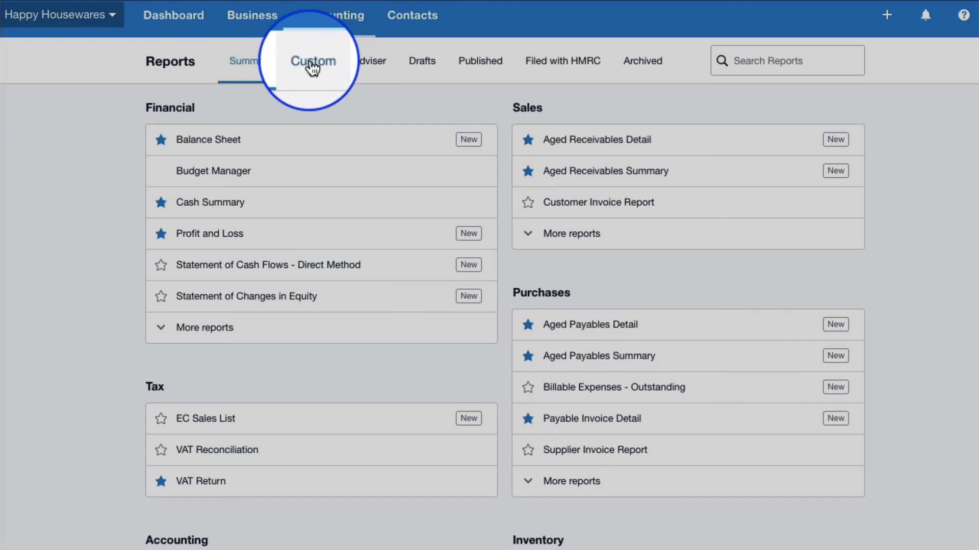
click(312, 64)
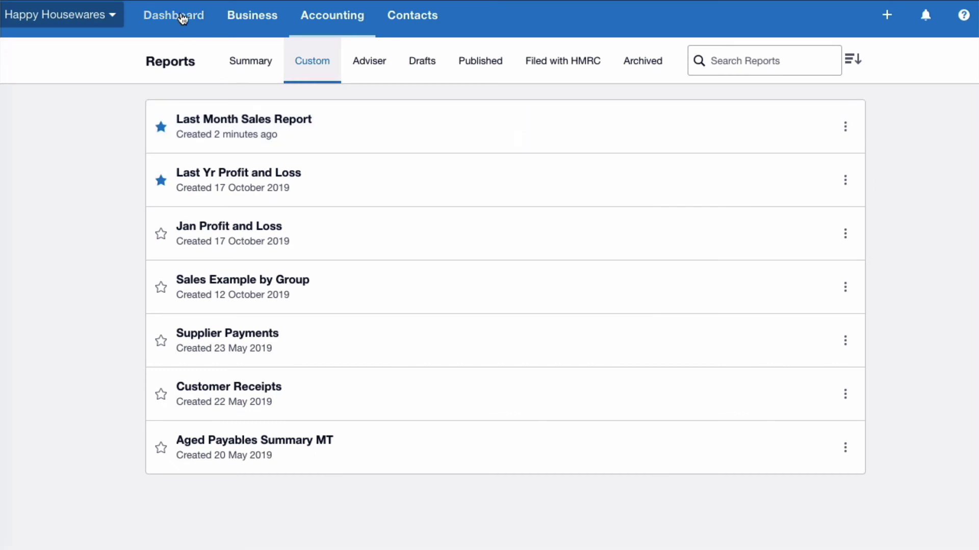
click(184, 16)
click(317, 15)
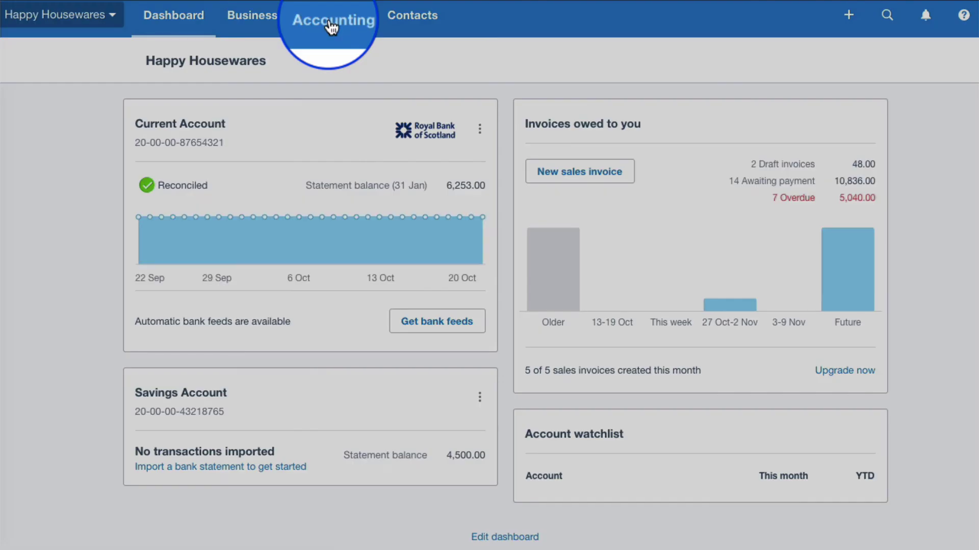
scroll(352, 218, down, 3)
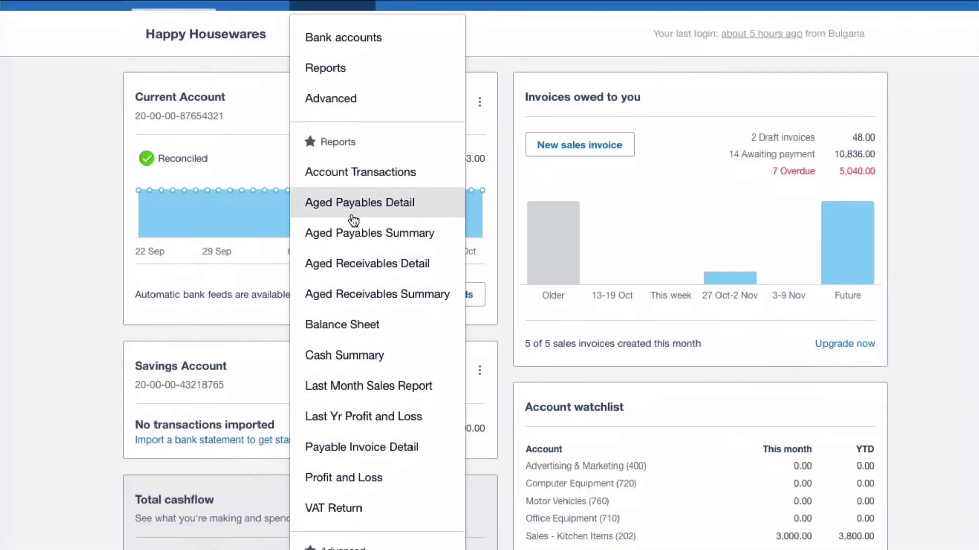
Open Last Month Sales Report from the starred reports in the Accounting menu
click(352, 286)
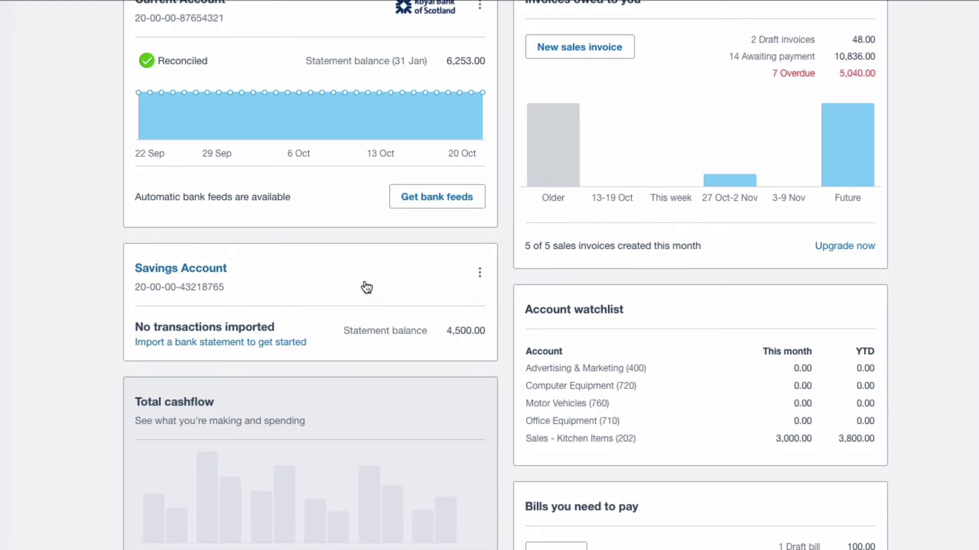